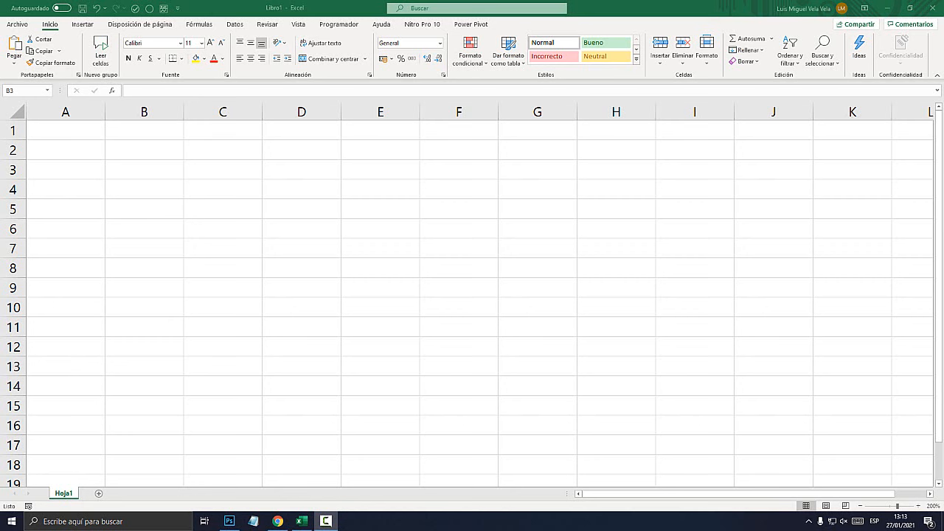
double_click(144, 170)
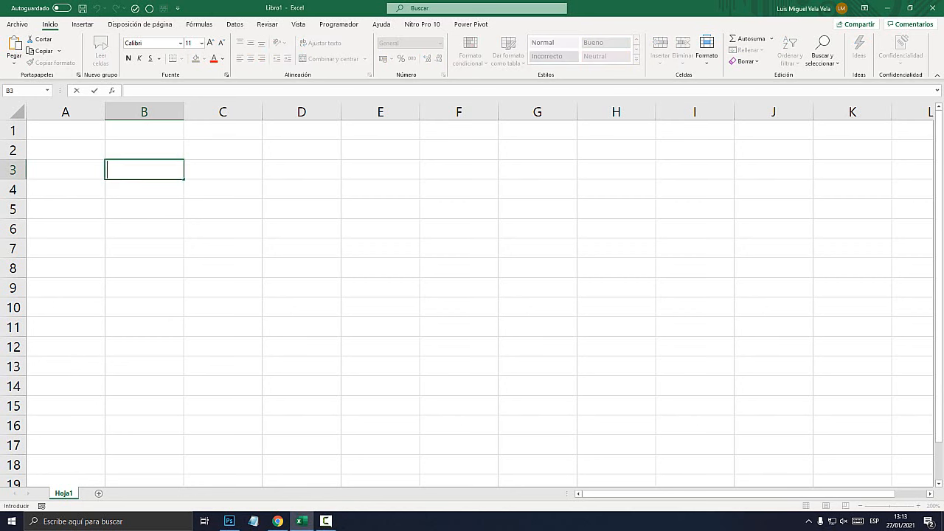
click(223, 210)
click(223, 190)
click(144, 190)
click(223, 191)
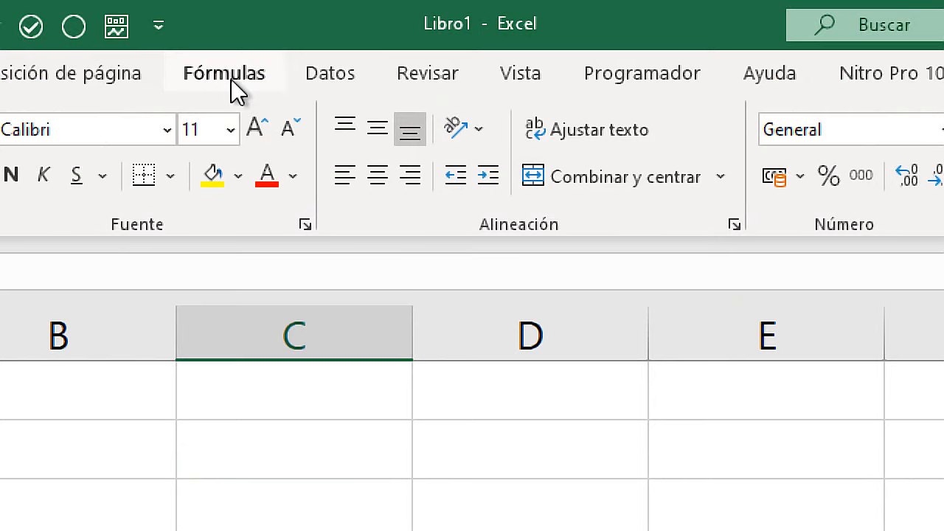
Step: Turn on Show Formulas (Mostrar fórmulas) for the worksheet
click(231, 80)
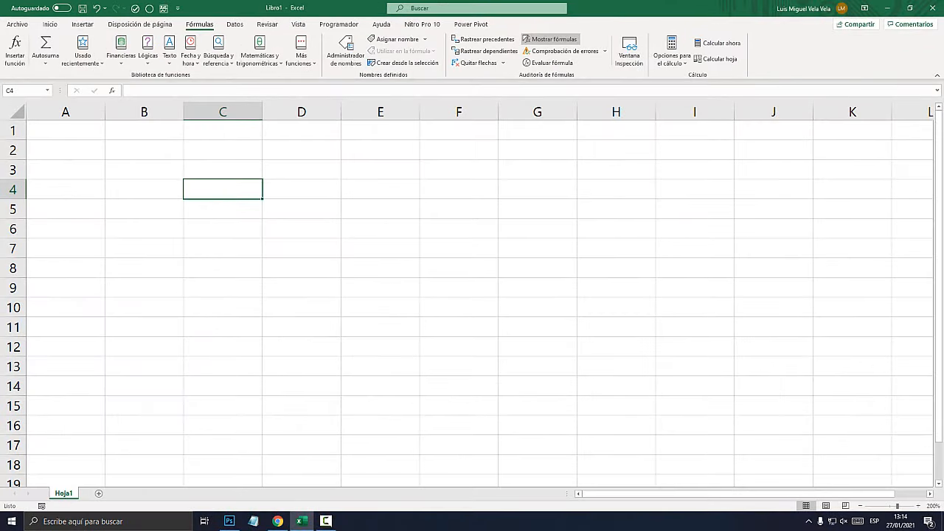
click(551, 39)
Step: Enter the numbers 10, 5, 2 and 4 down column B in cells B2 to B5
click(263, 189)
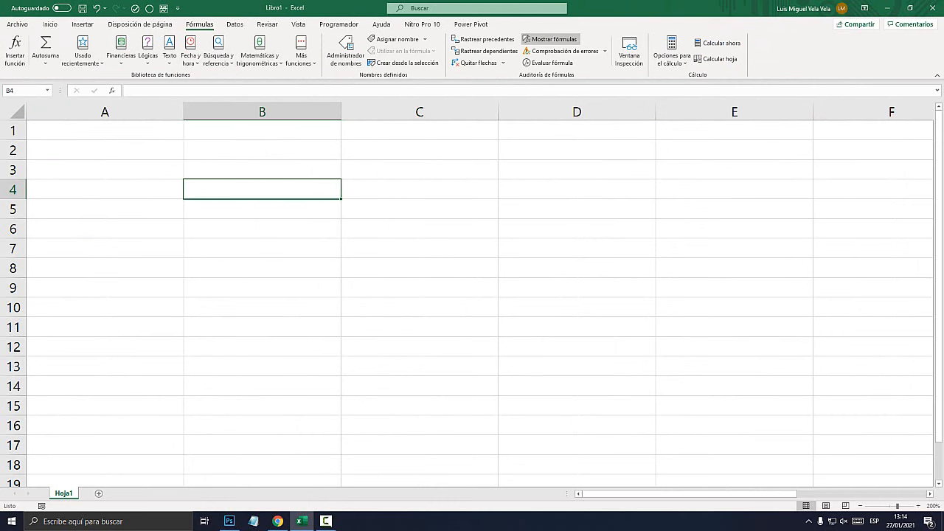
key(Up)
key(Up)
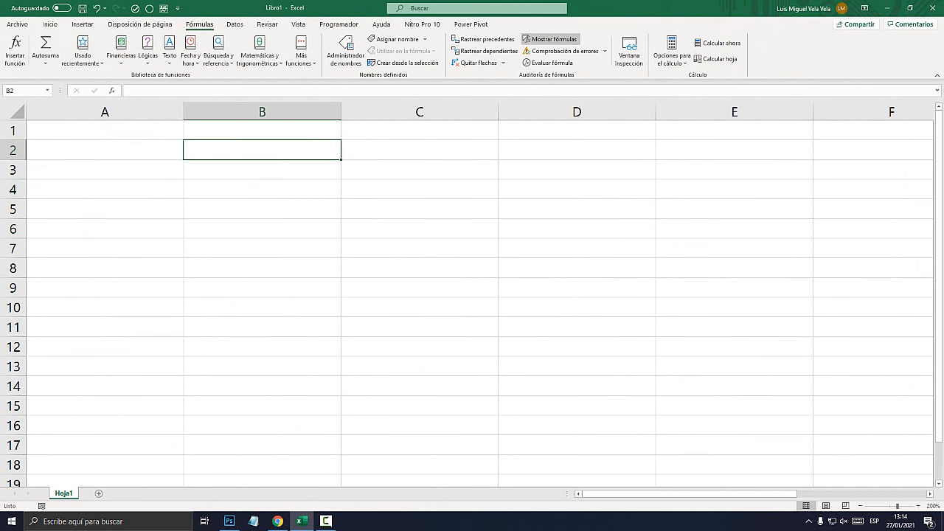
text(10)
key(Return)
text(5)
key(Return)
text(2)
key(Return)
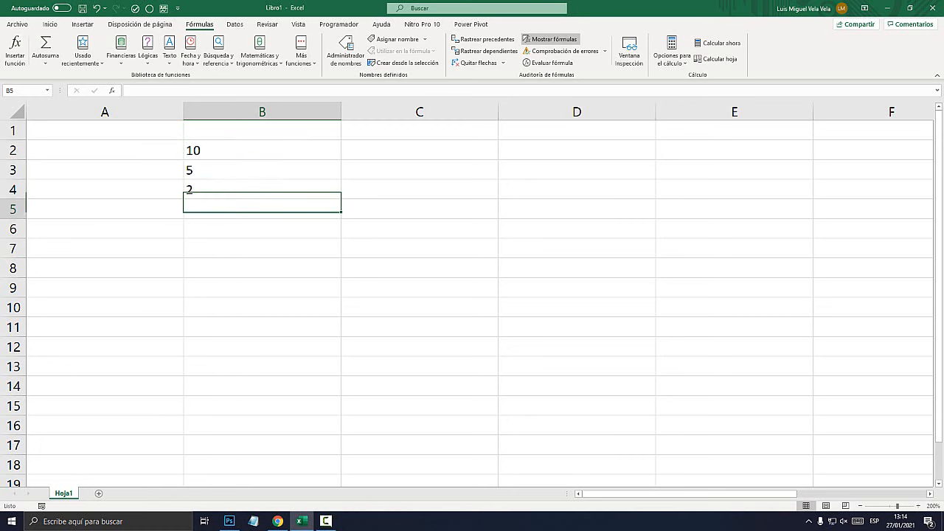
text(4)
key(Return)
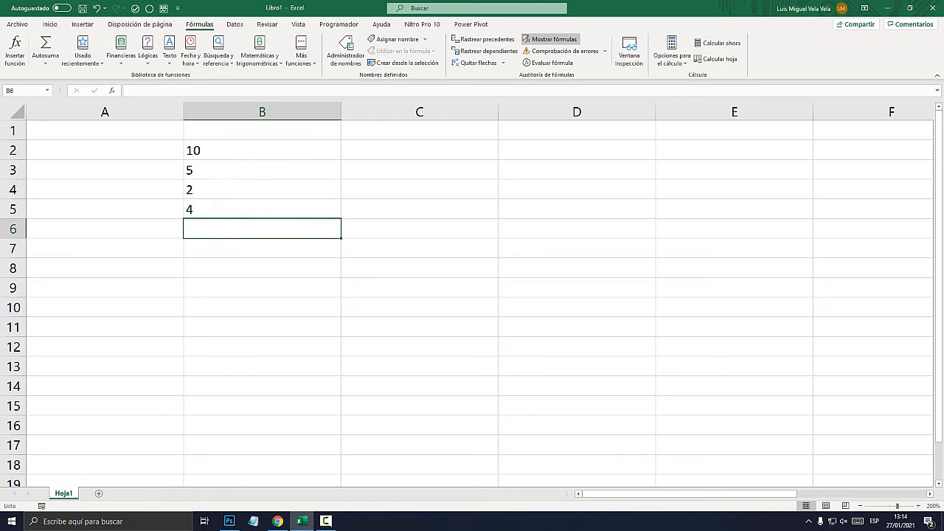
Step: Add the formula =SUMA(B2:B5) in cell B6, below the four numbers
drag(262, 151, 262, 210)
click(262, 229)
text(=)
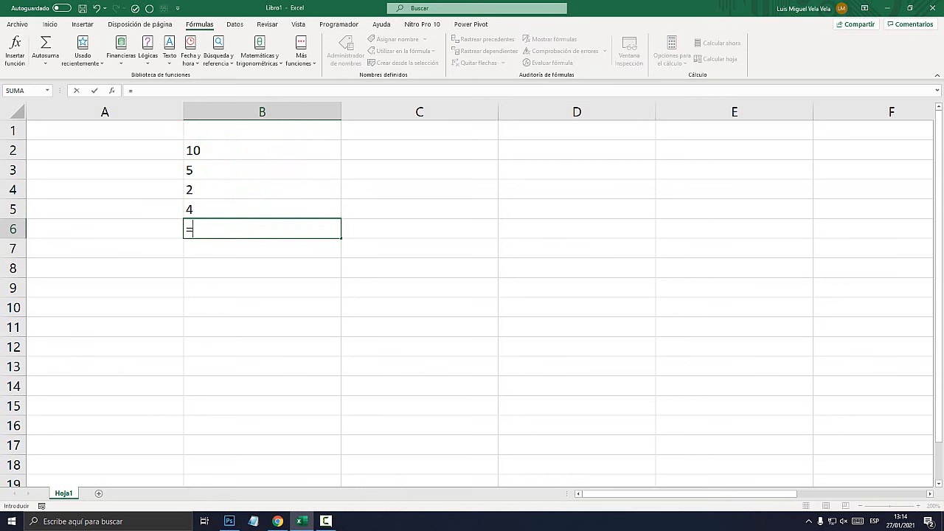
text(suma)
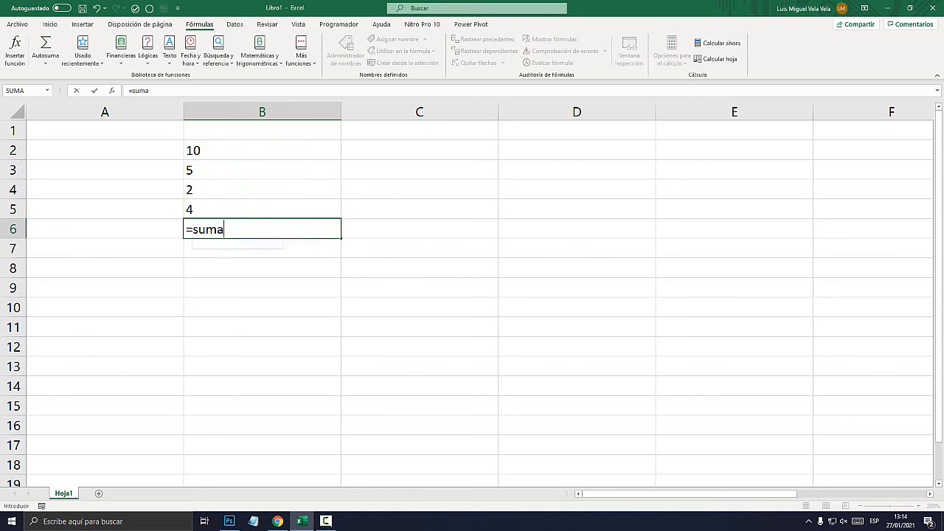
key(Tab)
drag(262, 209, 262, 150)
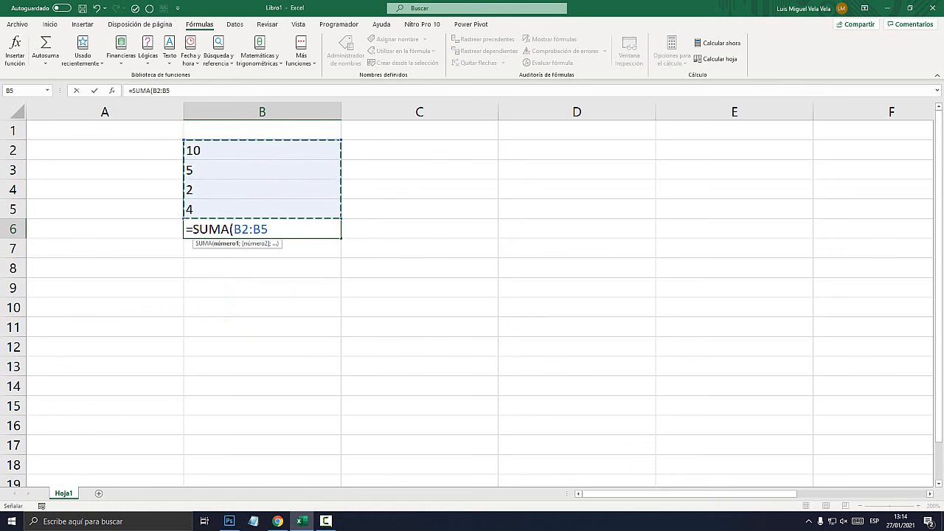
text())
key(Return)
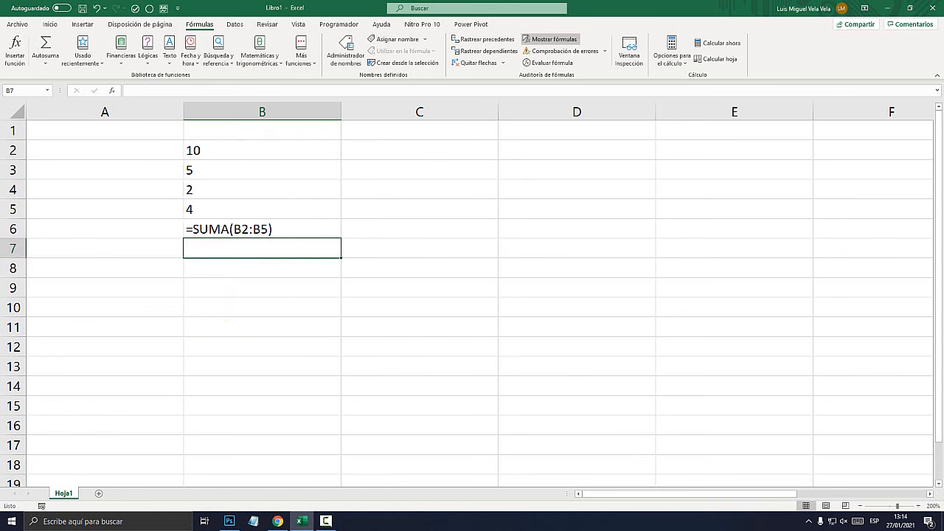
Step: Examine how cell B6 displays its SUMA formula and which cells the formula references
click(262, 229)
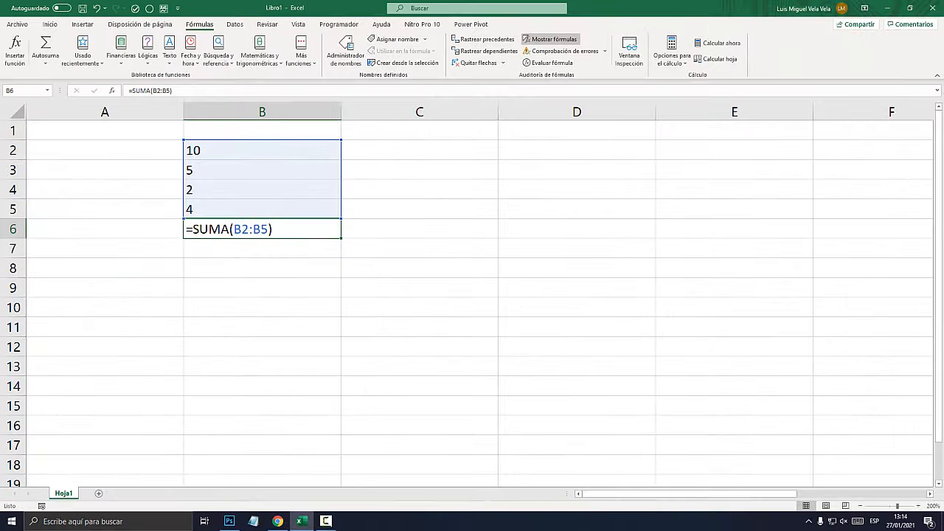
click(262, 288)
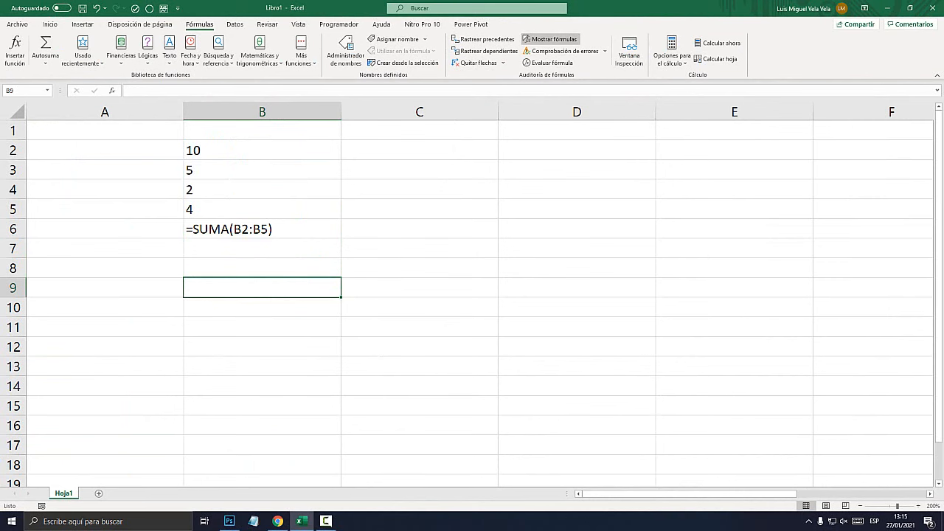
click(262, 230)
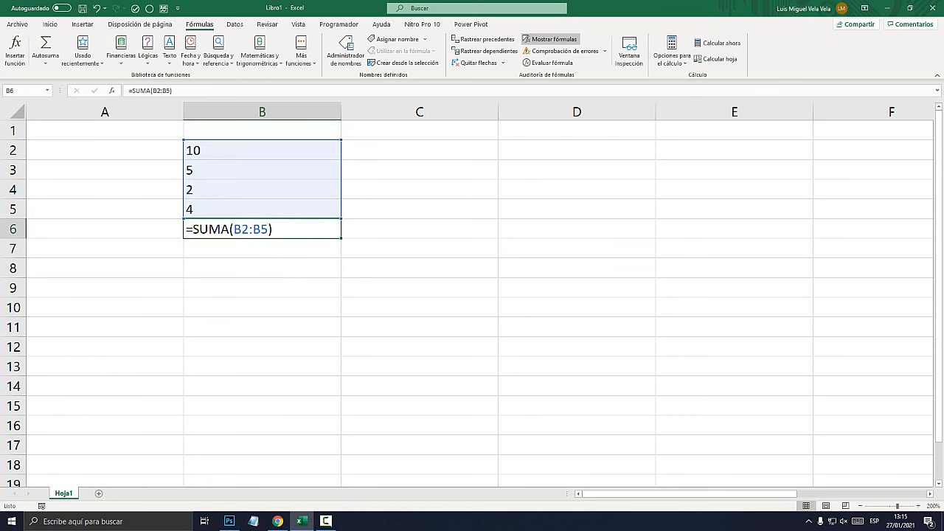
key(Down)
key(Down)
key(Down)
key(Down)
key(Down)
key(Down)
key(Down)
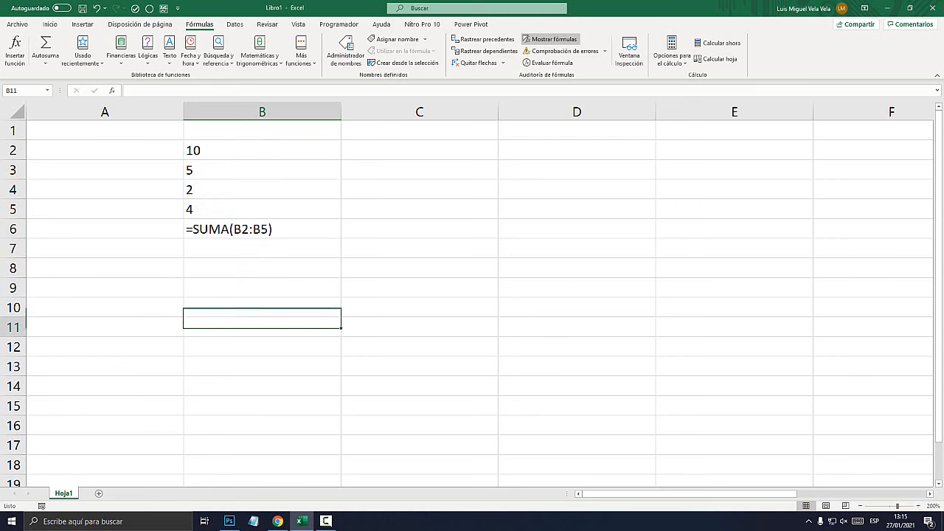
key(Up)
key(Up)
key(Up)
key(Up)
key(Up)
key(Down)
click(262, 230)
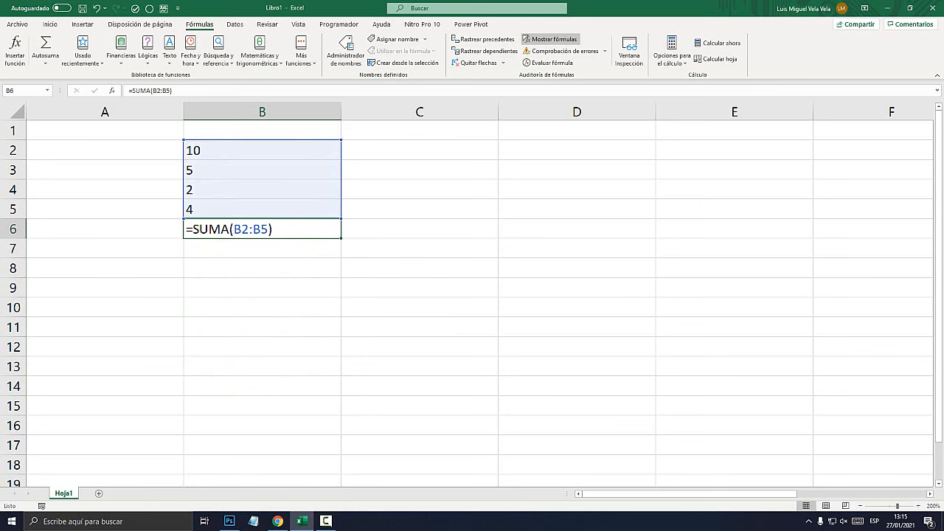
key(Down)
key(Down)
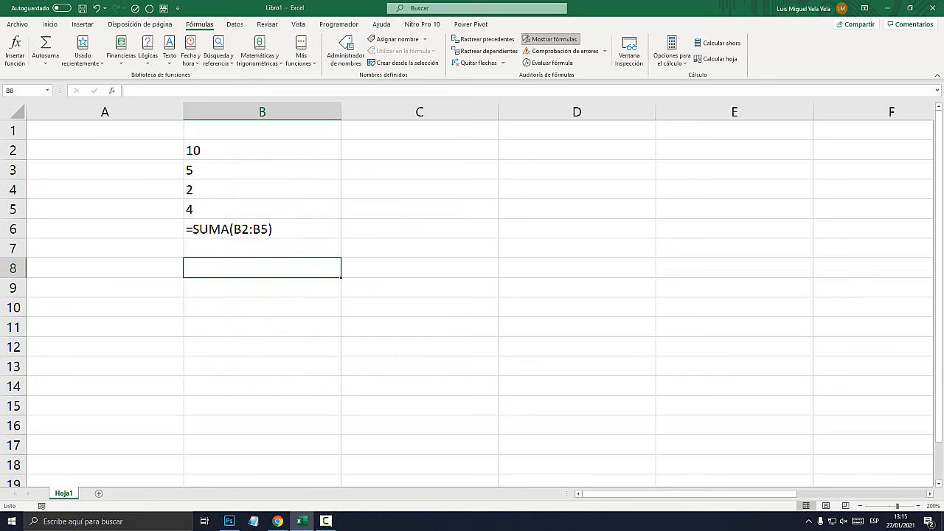
key(Down)
key(Down)
key(Down)
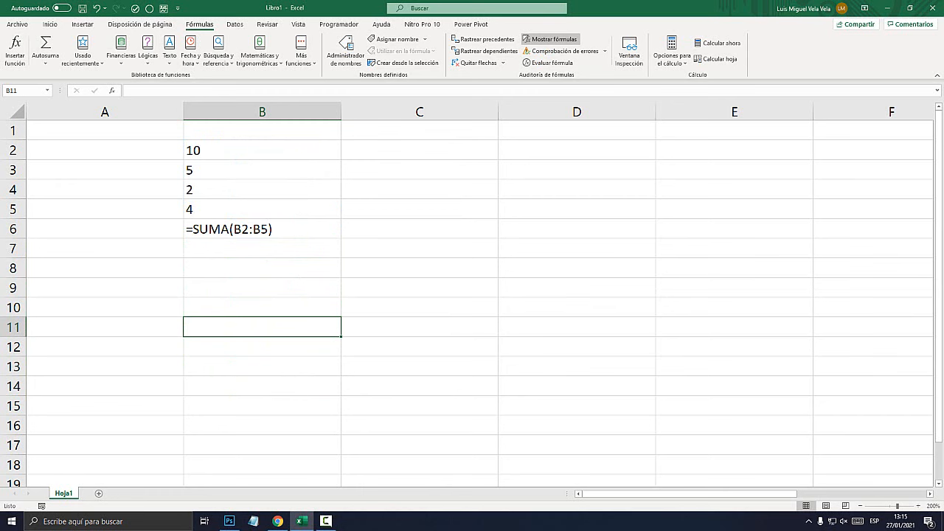
double_click(262, 151)
double_click(419, 170)
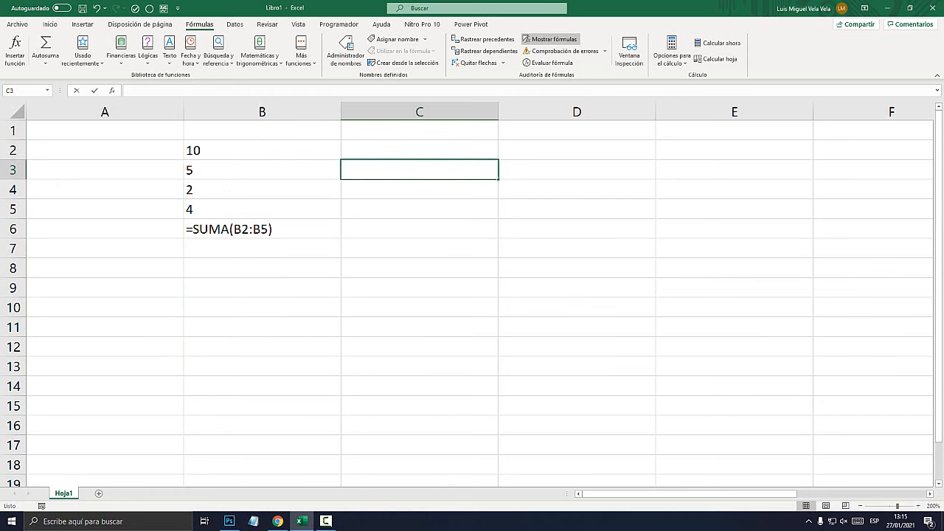
double_click(420, 190)
double_click(420, 210)
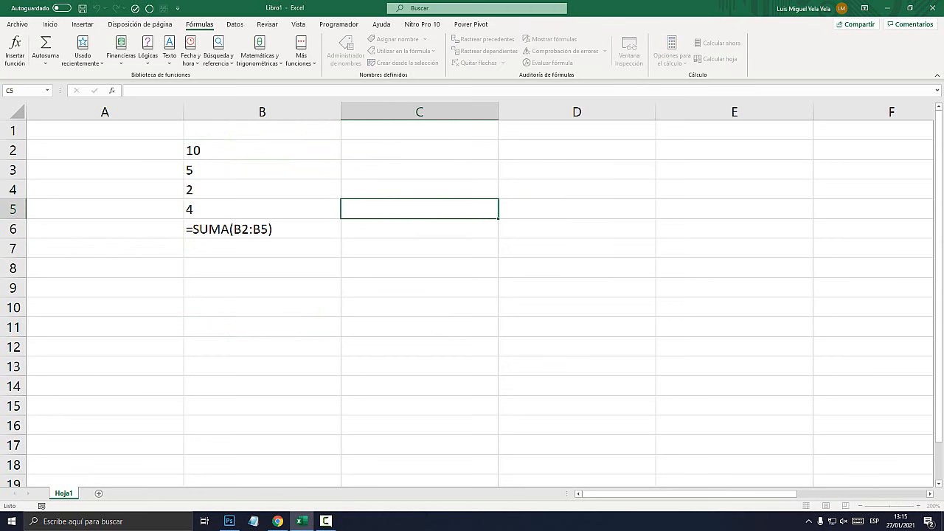
double_click(420, 230)
double_click(420, 249)
double_click(419, 269)
key(Escape)
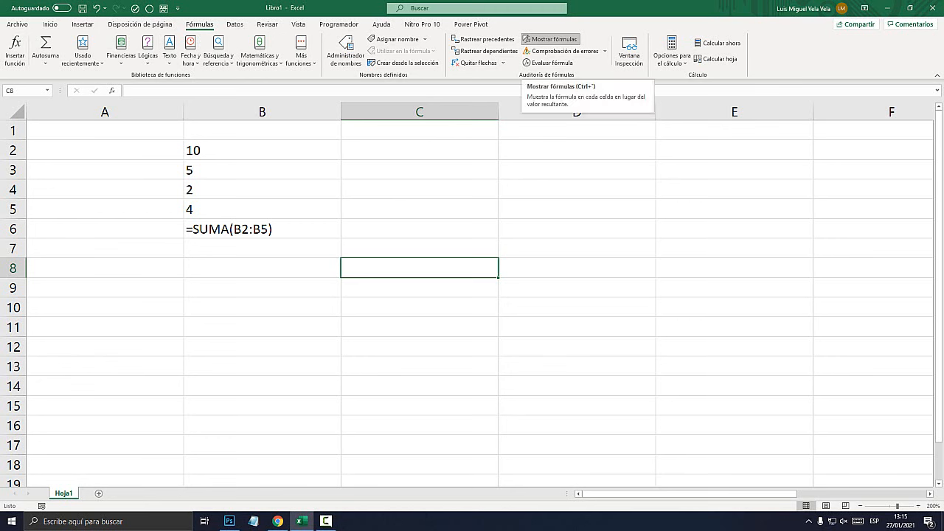
click(262, 288)
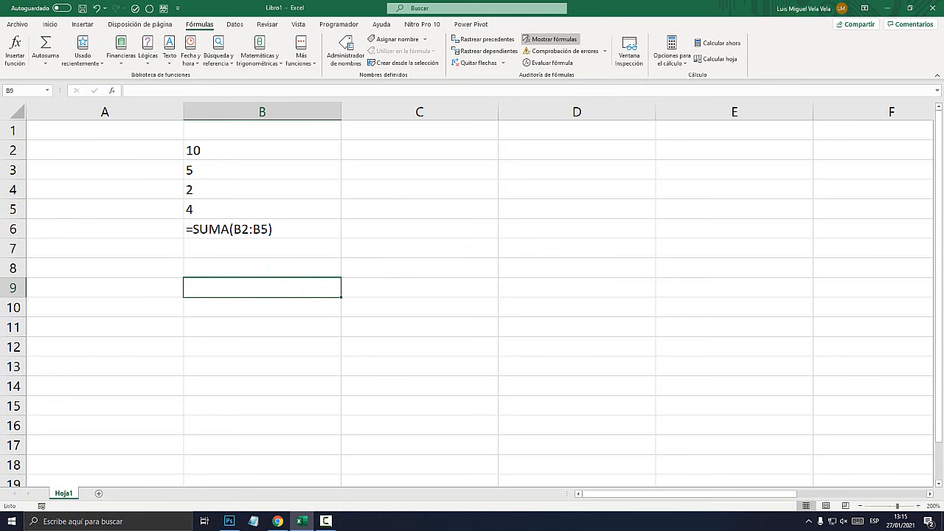
click(420, 170)
click(420, 230)
click(419, 328)
click(420, 406)
click(262, 405)
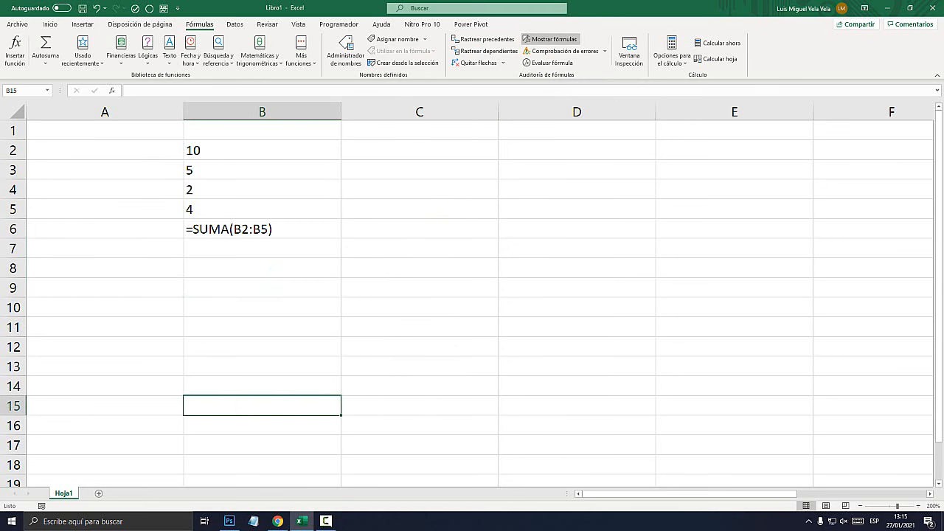
double_click(420, 248)
double_click(420, 230)
click(420, 210)
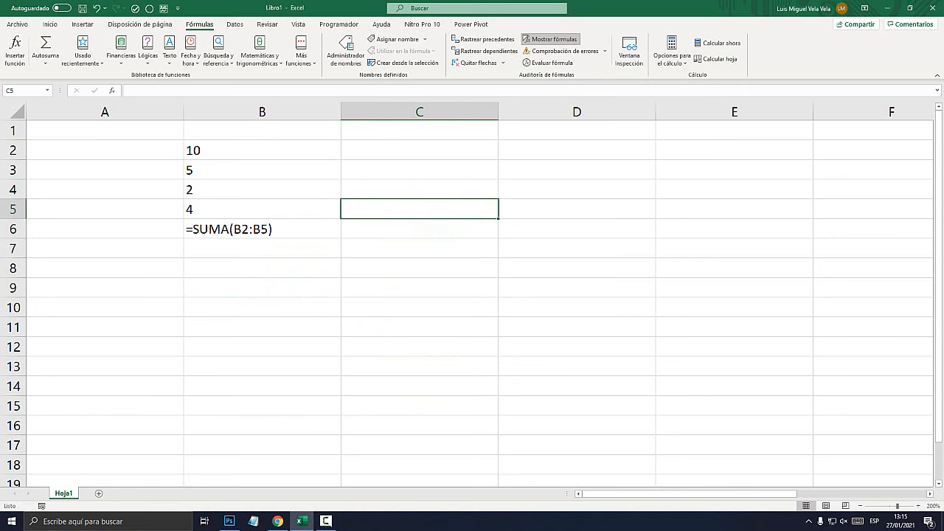
Step: Switch Show Formulas (Mostrar fórmulas) off, on and off again to compare the formula in B6 with its result
click(262, 230)
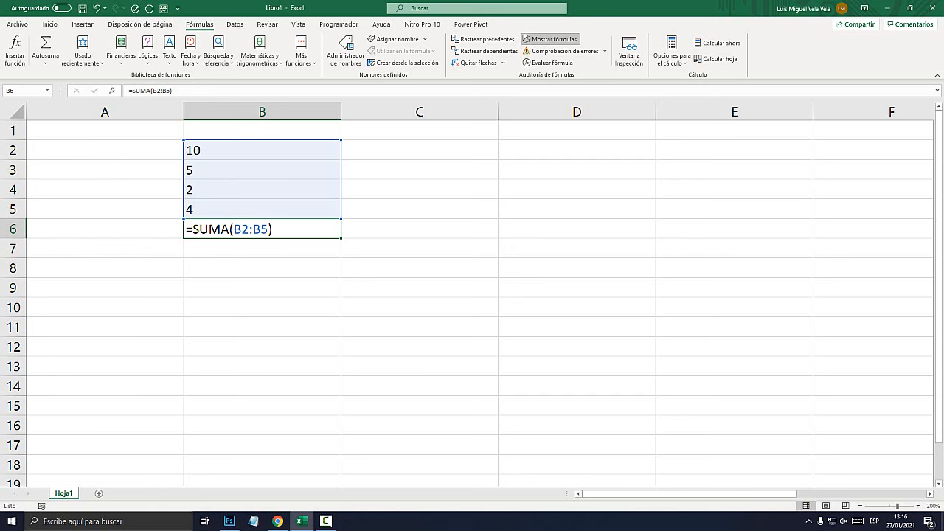
click(550, 39)
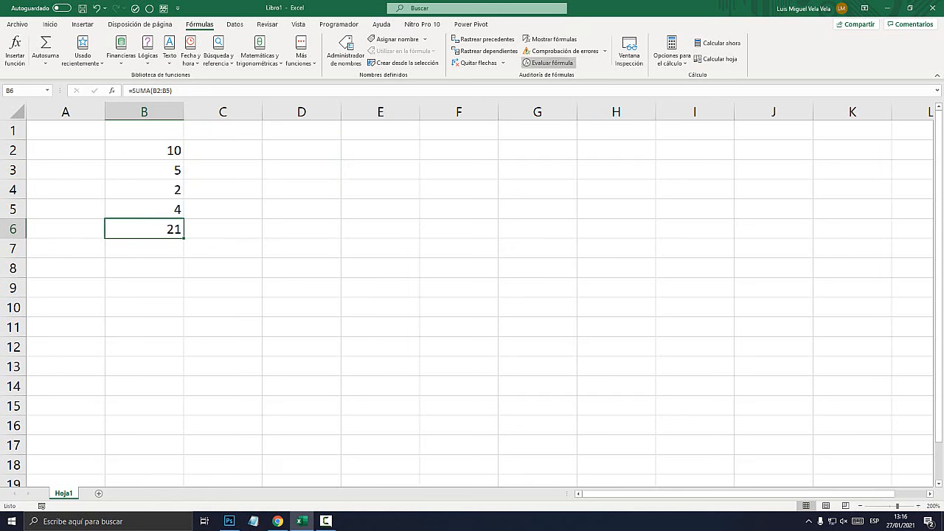
click(550, 40)
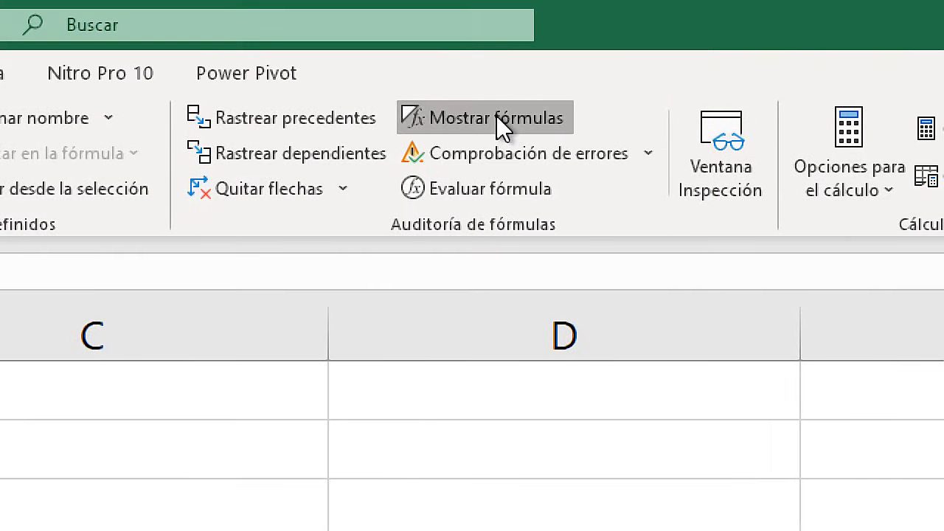
click(548, 39)
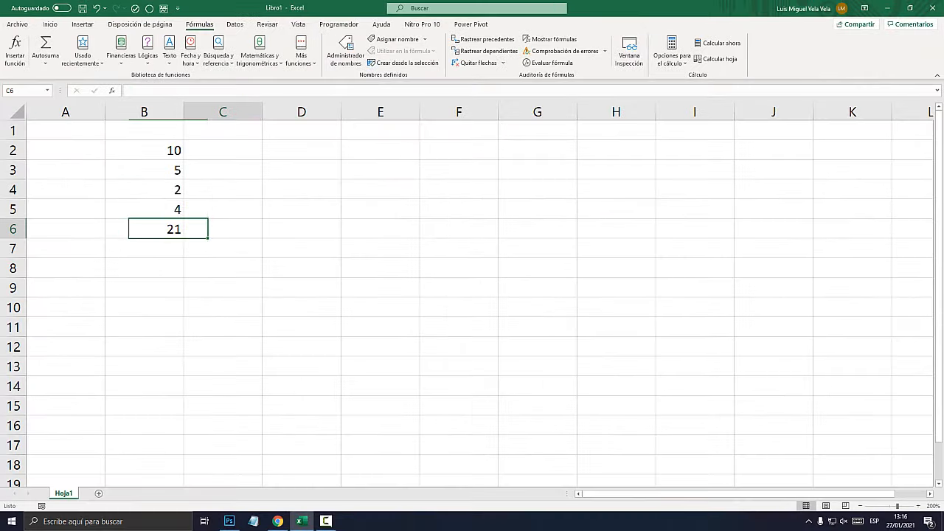
Step: Delete the numbers and the SUMA formula from column B
drag(144, 150, 144, 249)
key(Delete)
click(222, 268)
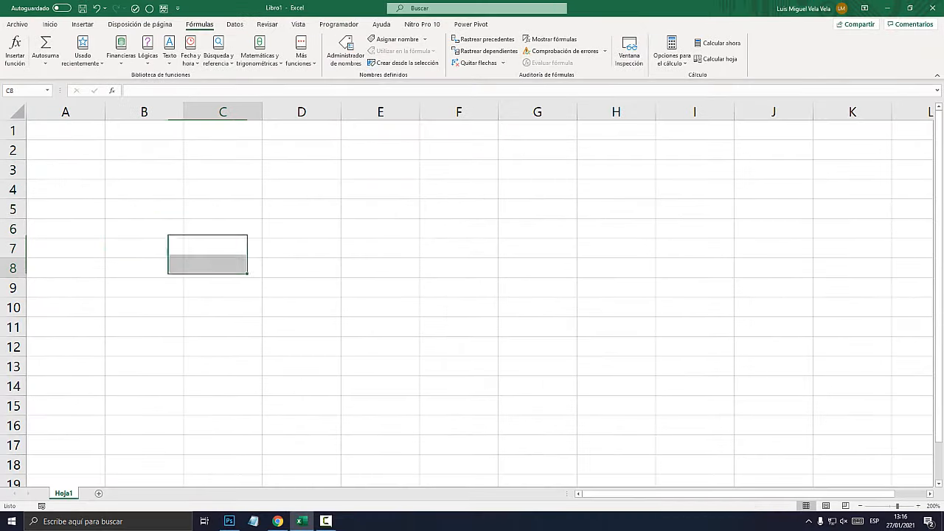
Step: Enter the numbers 10, 20, 10 and 10 down column D in cells D3 to D6
click(50, 24)
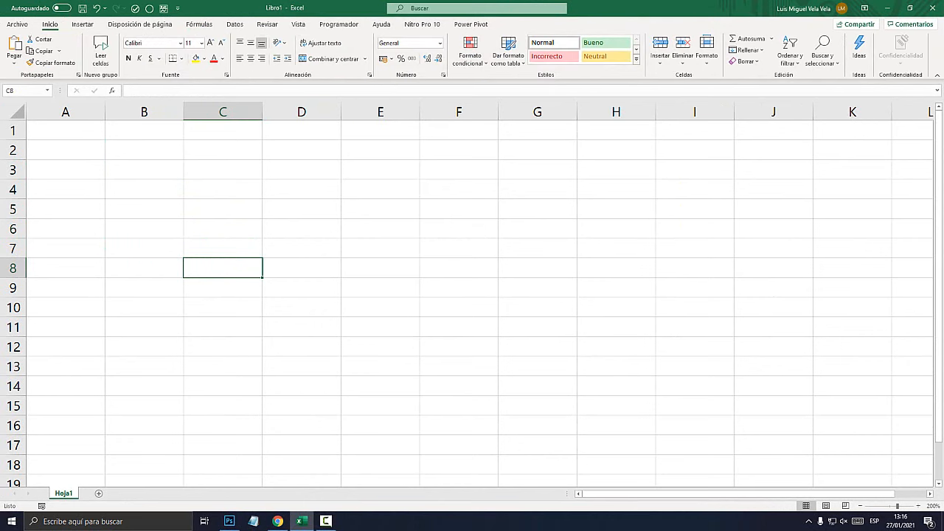
click(302, 169)
text(10)
key(Return)
text(20)
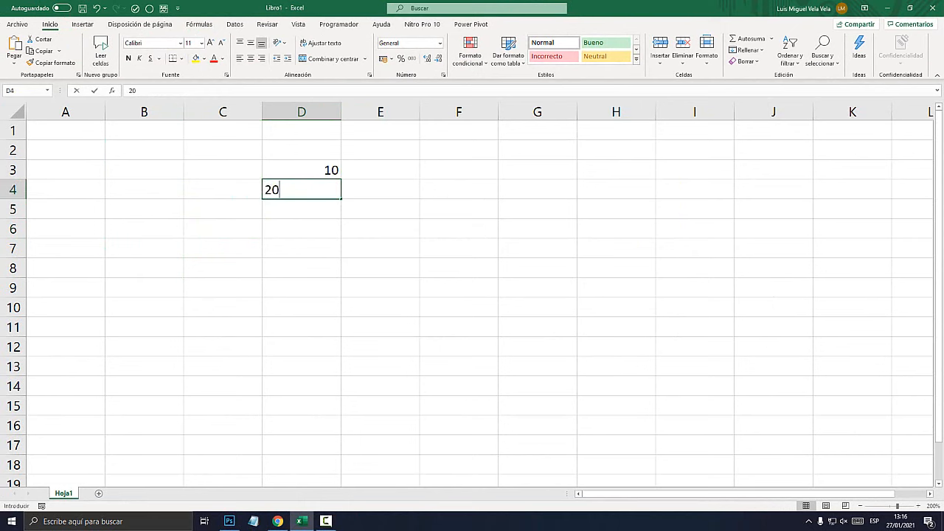
key(Return)
text(10)
key(Return)
text(10)
key(Return)
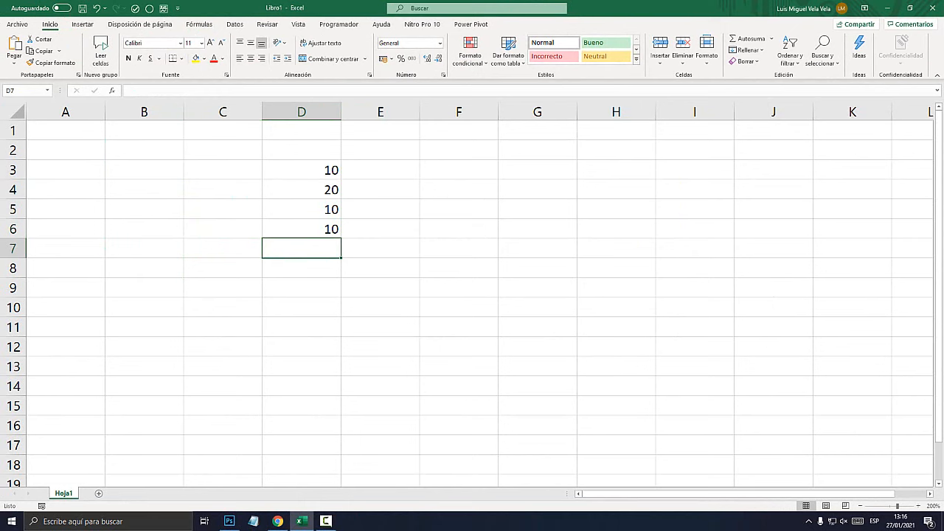
Step: Add the formula =SUMA(D3:D6) in cell D7, below the four numbers
text(=SUMA()
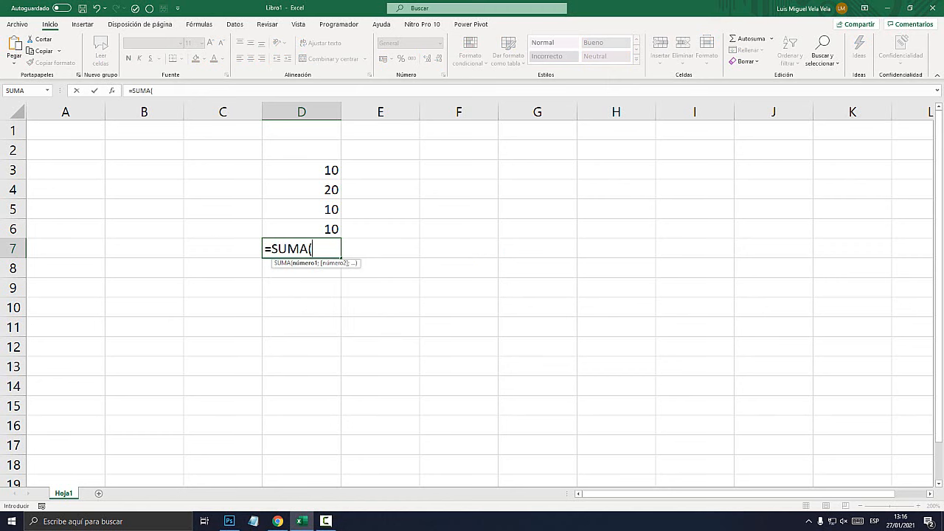
key(Up)
key(shift+Up)
key(shift+Up)
key(shift+Up)
text())
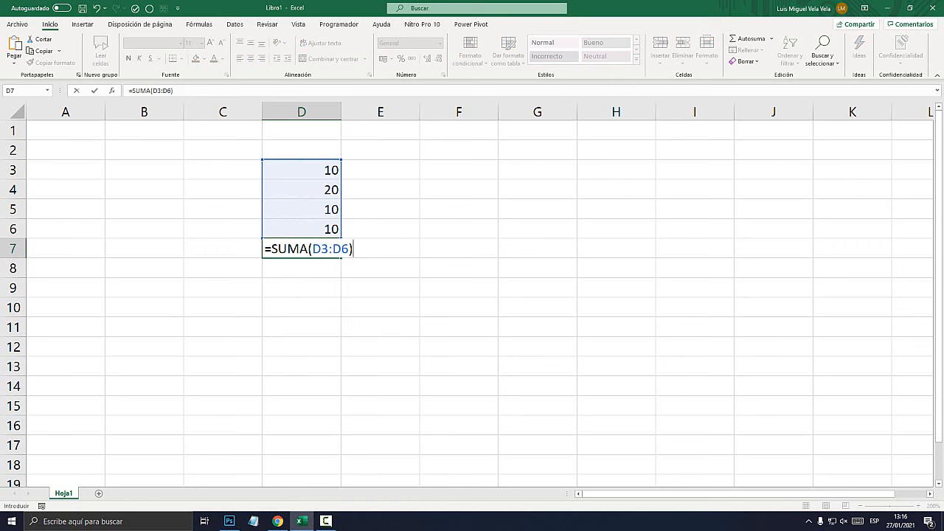
key(Return)
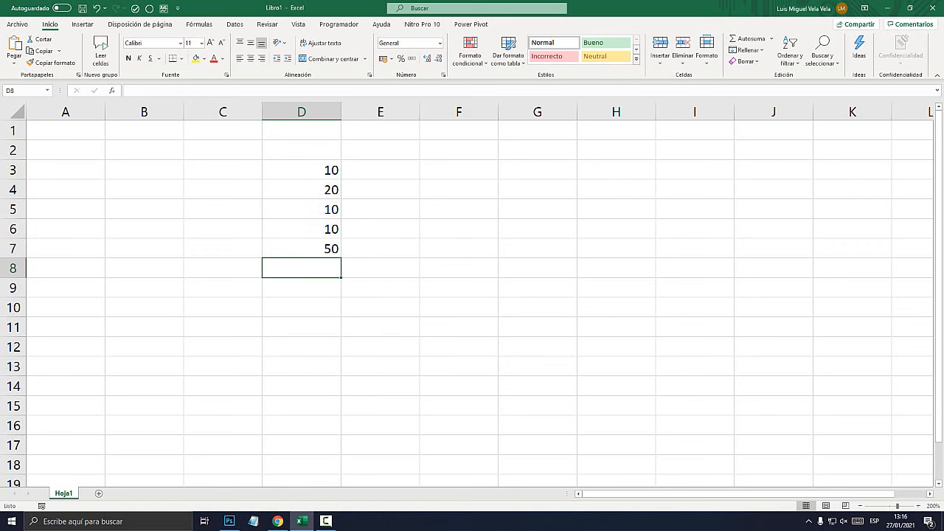
Step: Put an apostrophe before the SUMA formula in D7 and widen column D to fit the formula text
double_click(321, 249)
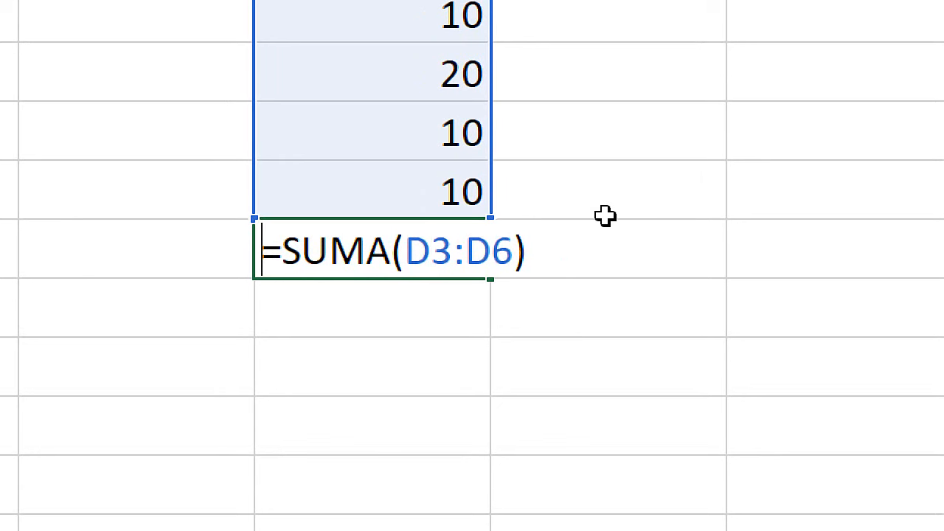
text(')
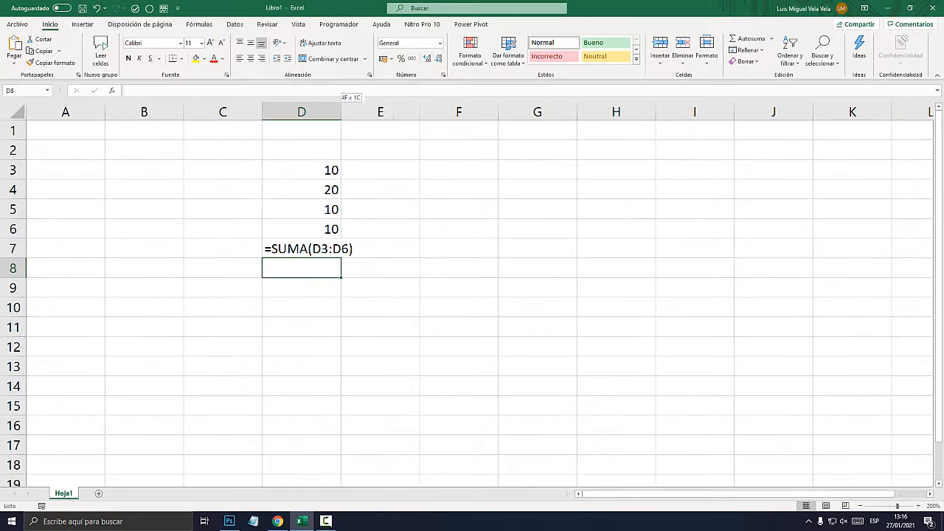
drag(341, 111, 400, 111)
Step: Remove the apostrophe in front of the SUMA formula in cell D7 so that it calculates
click(331, 248)
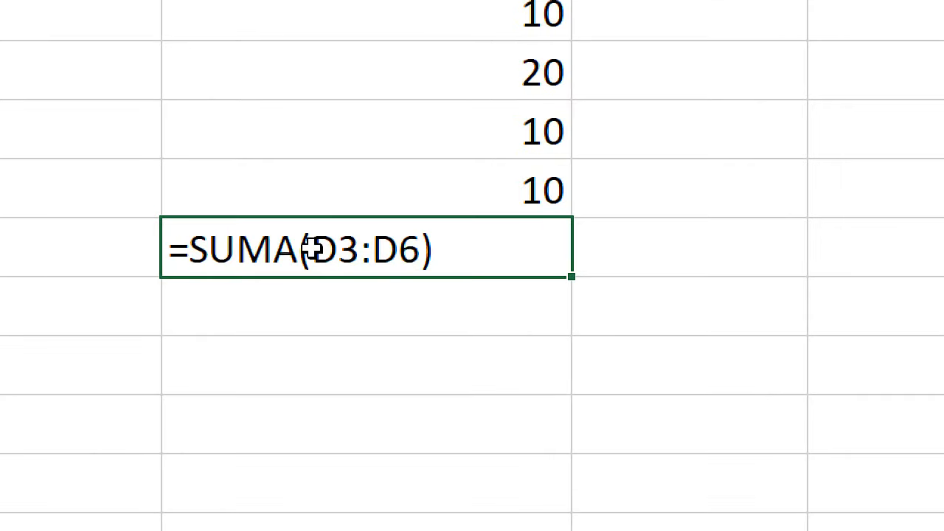
double_click(263, 255)
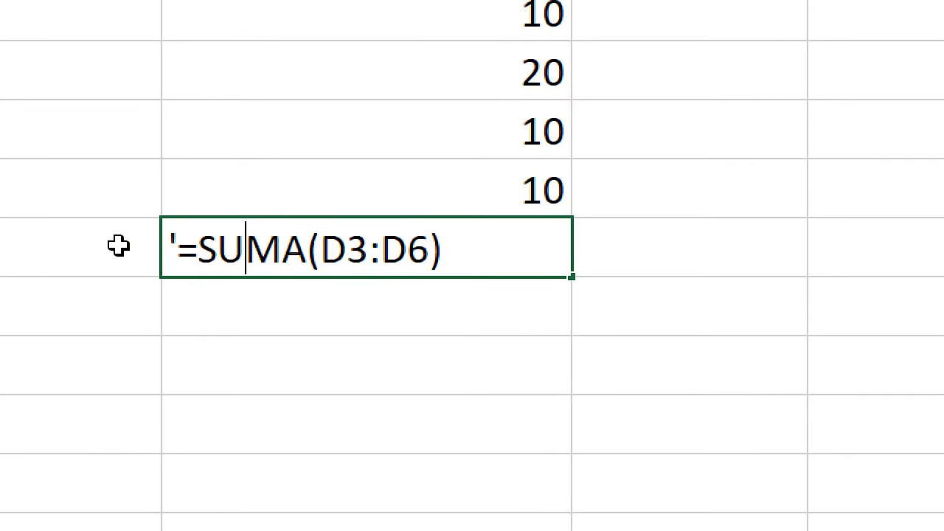
drag(178, 239, 159, 239)
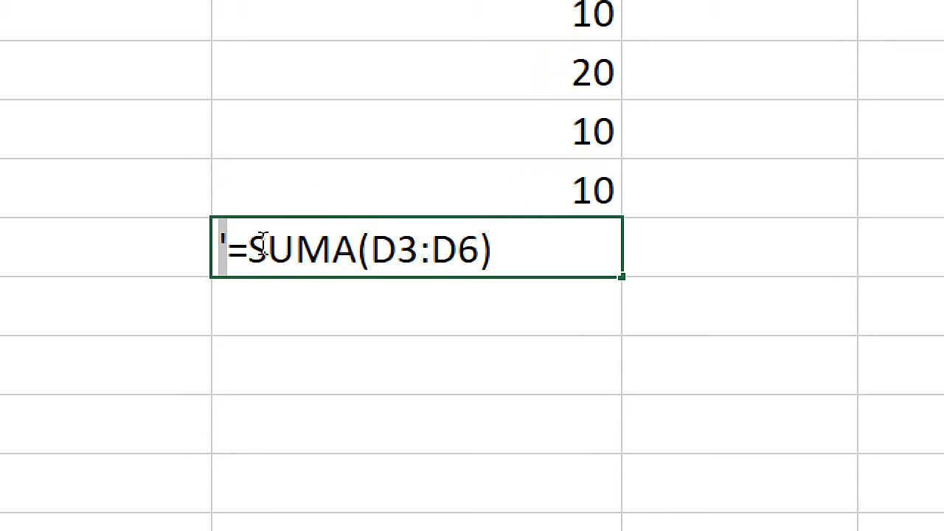
key(Delete)
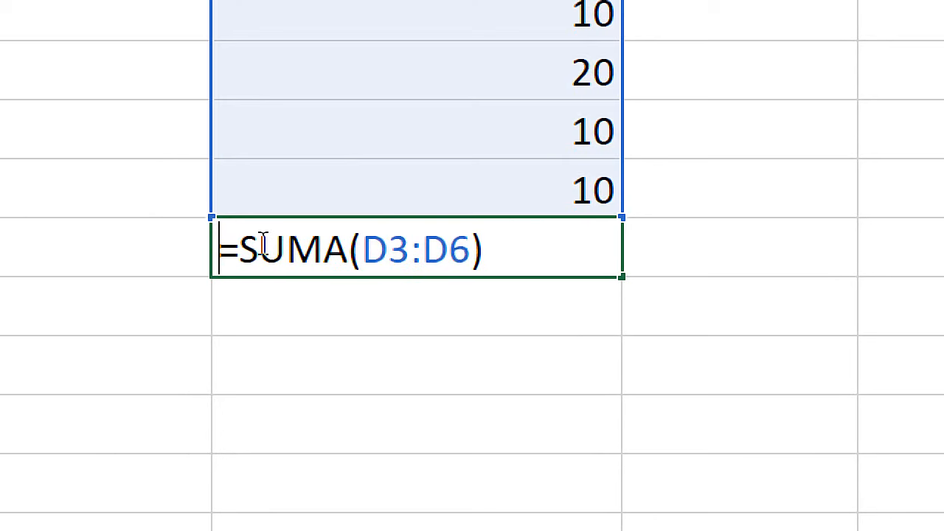
key(Return)
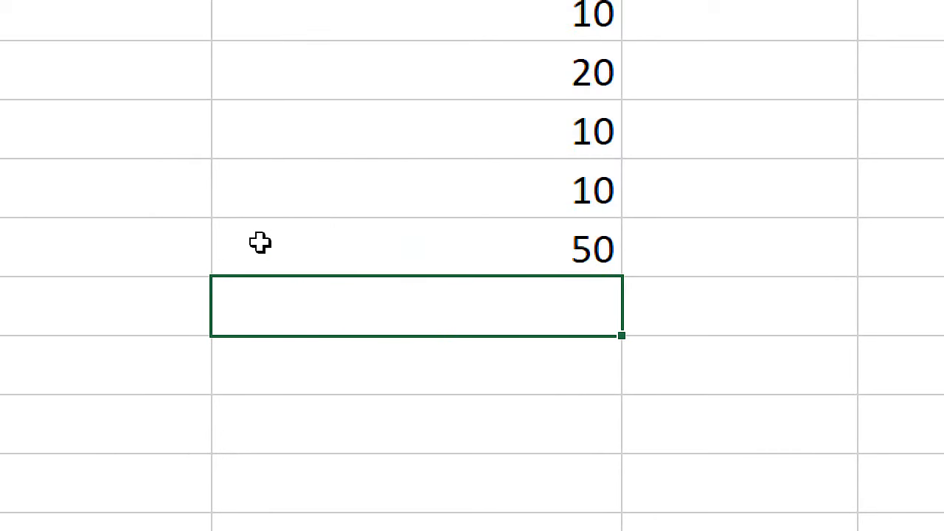
Step: Insert the apostrophe again at the start of the formula in D7, making it '=SUMA(D3:D6)
click(260, 243)
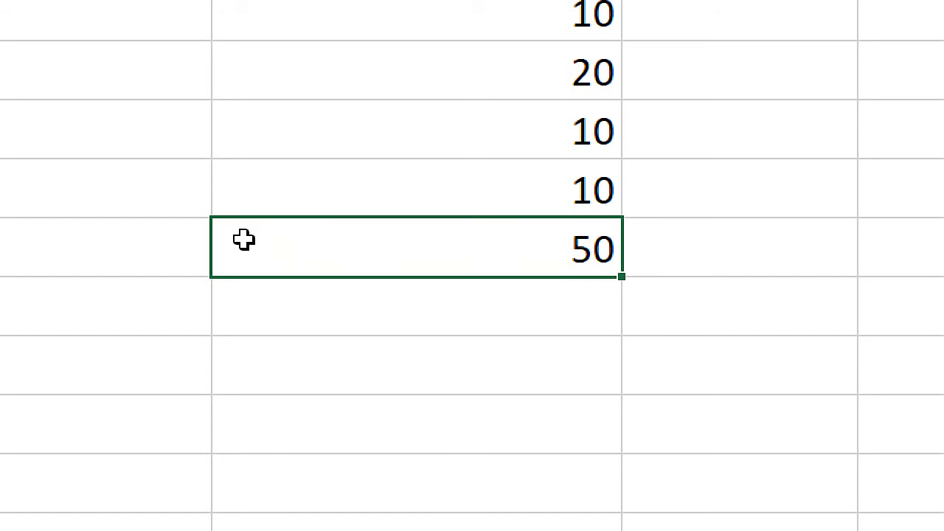
double_click(245, 248)
click(220, 245)
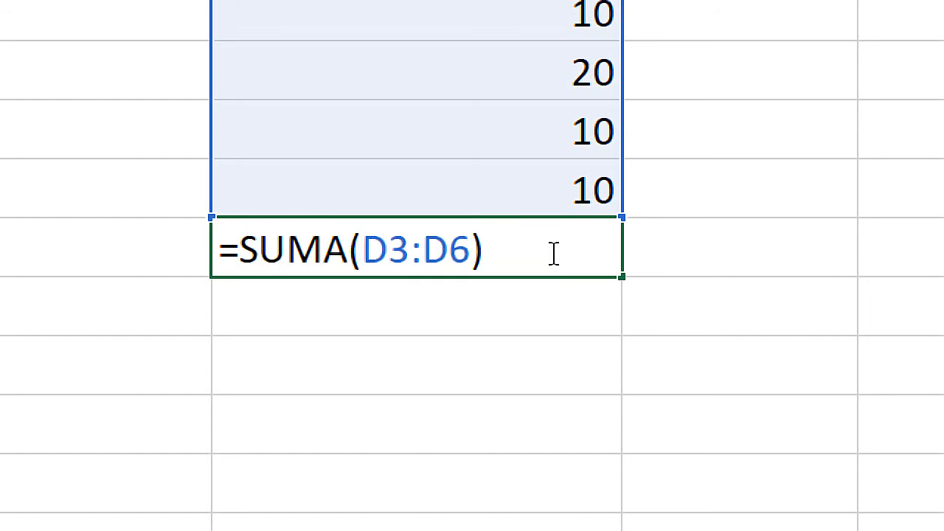
text(')
key(Return)
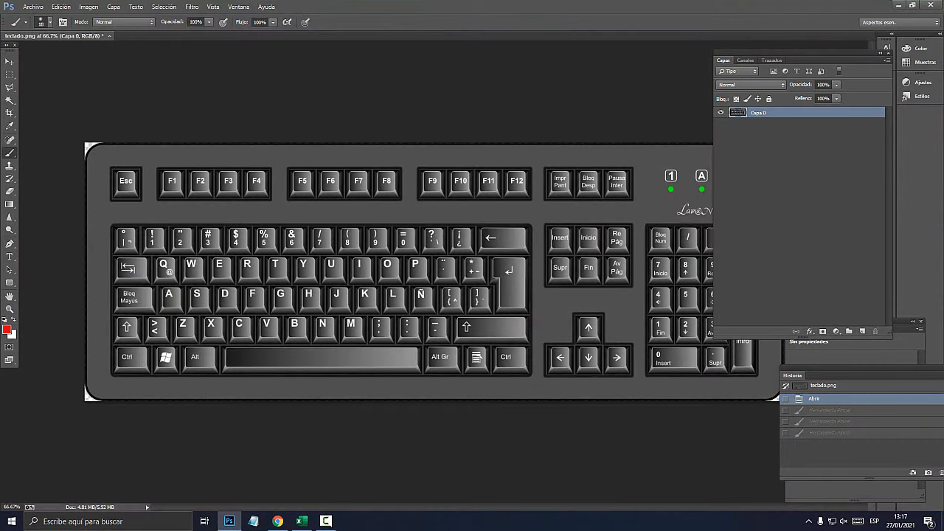
Step: In teclado.png in Photoshop, circle the apostrophe and accent keys in red and draw red check marks beside them at the ¡ ¿ and * + keys
key(ctrl+plus)
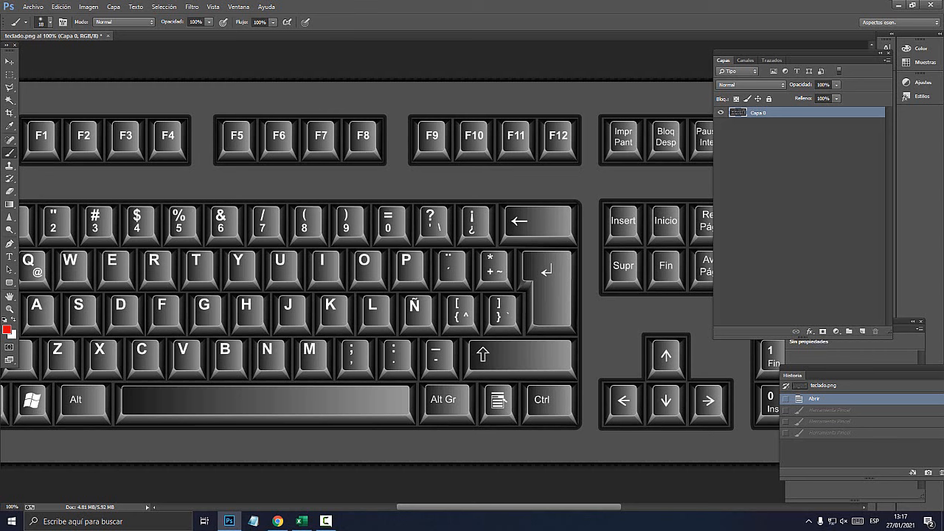
mouse_move(473, 248)
mouse_down()
mouse_move(441, 250)
mouse_move(441, 282)
mouse_move(469, 252)
mouse_up()
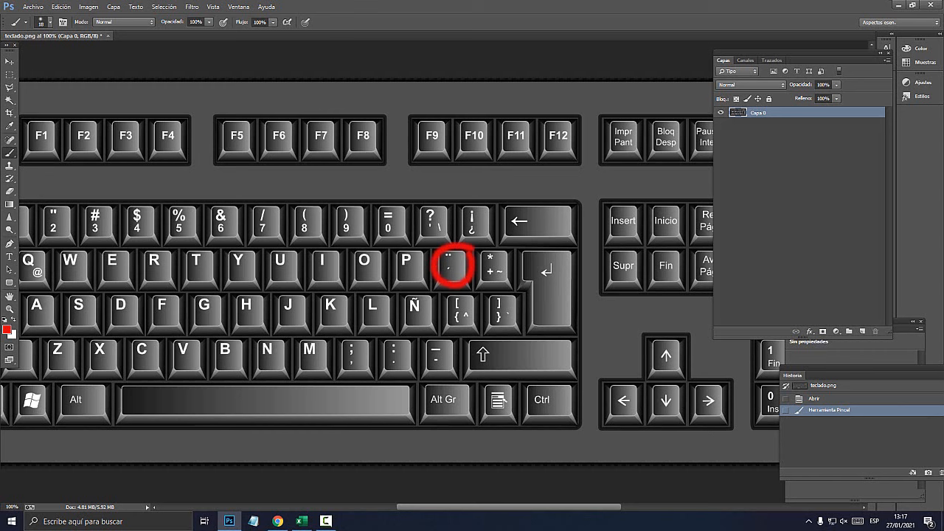
mouse_move(421, 249)
mouse_down()
mouse_move(459, 234)
mouse_move(442, 200)
mouse_move(406, 221)
mouse_move(408, 241)
mouse_up()
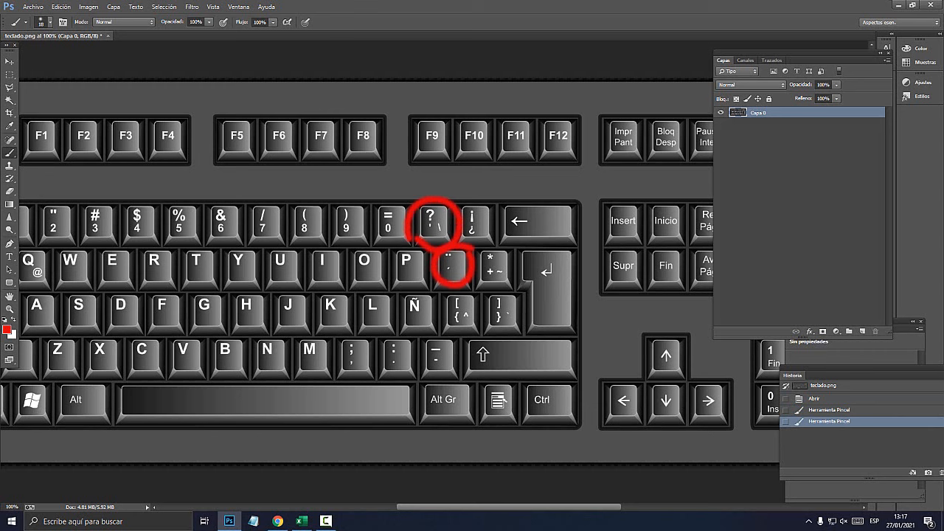
drag(464, 198, 531, 146)
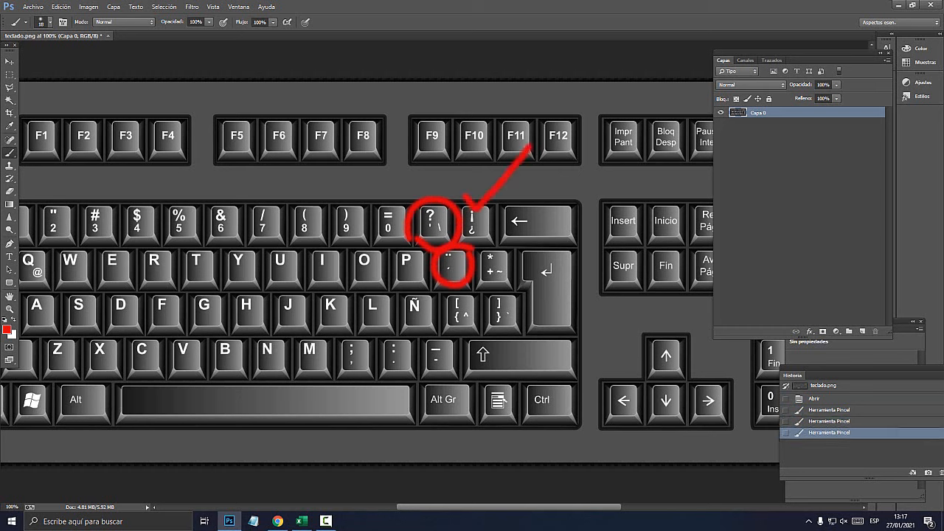
drag(488, 238, 536, 217)
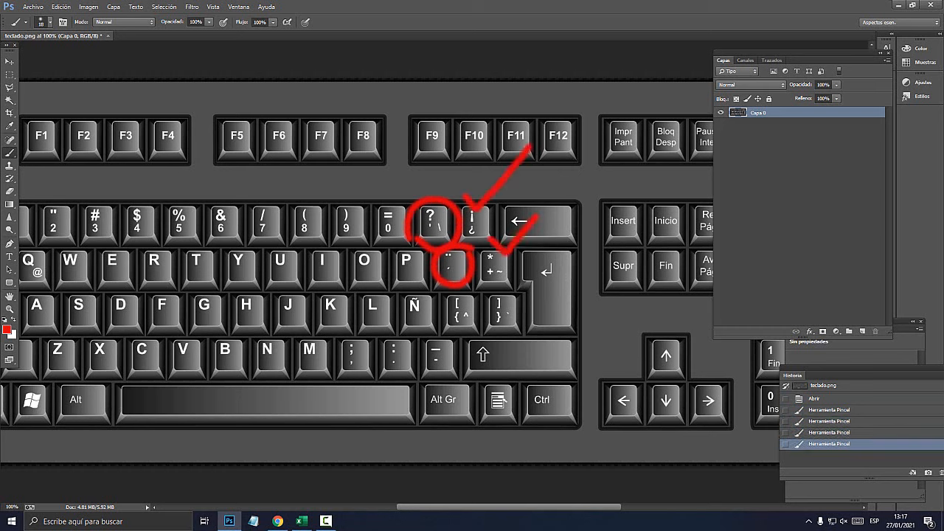
Step: Switch back to the Excel workbook and select cell D7 with the SUMA formula text
click(230, 521)
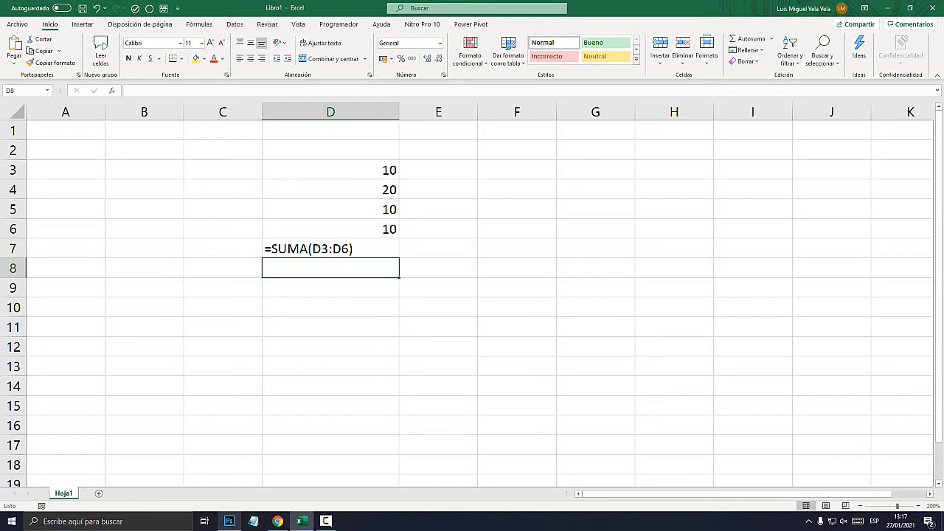
click(330, 249)
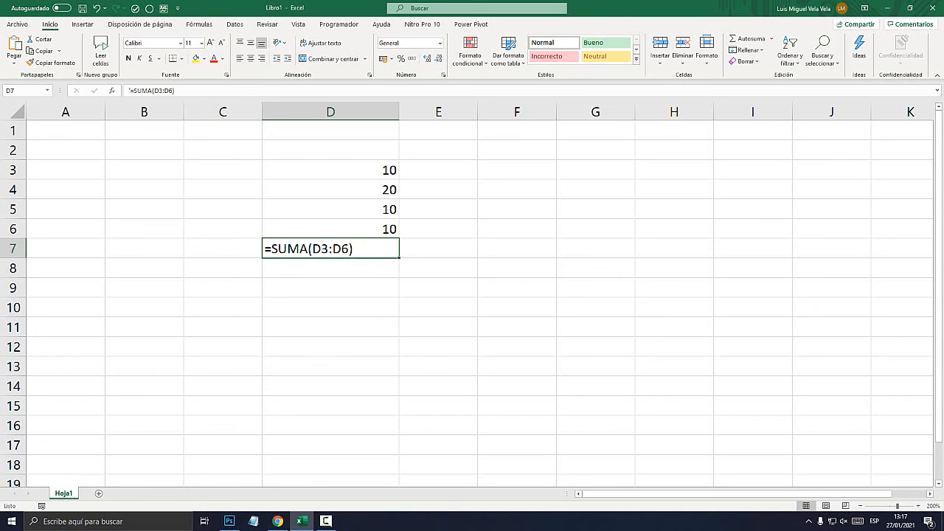